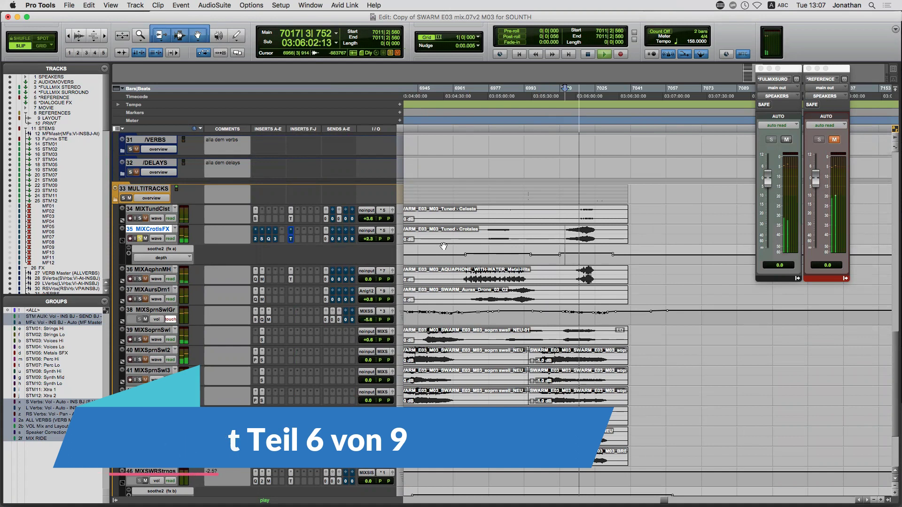
Step: Take the MIXCrotlsFX track's inserts out of bypass and open its soothe2 plug-in
key("space")
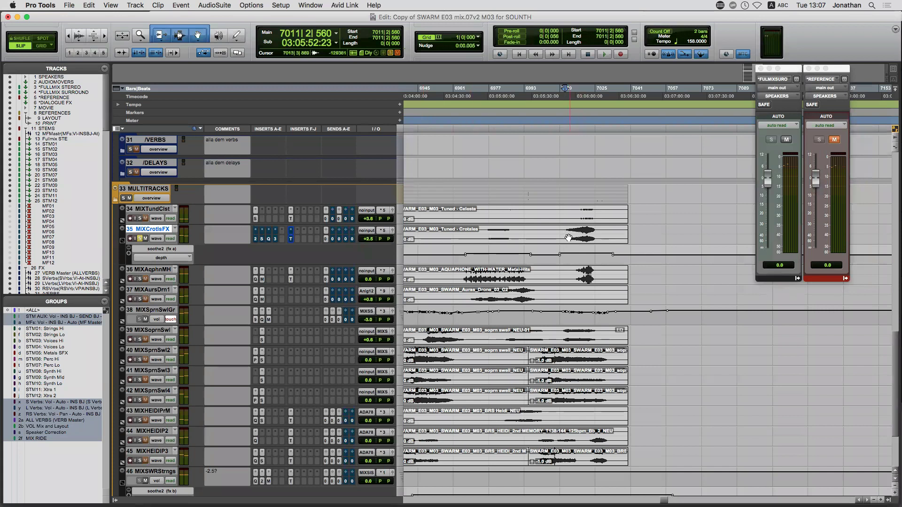
left_click(256, 241, "super")
left_click(255, 242)
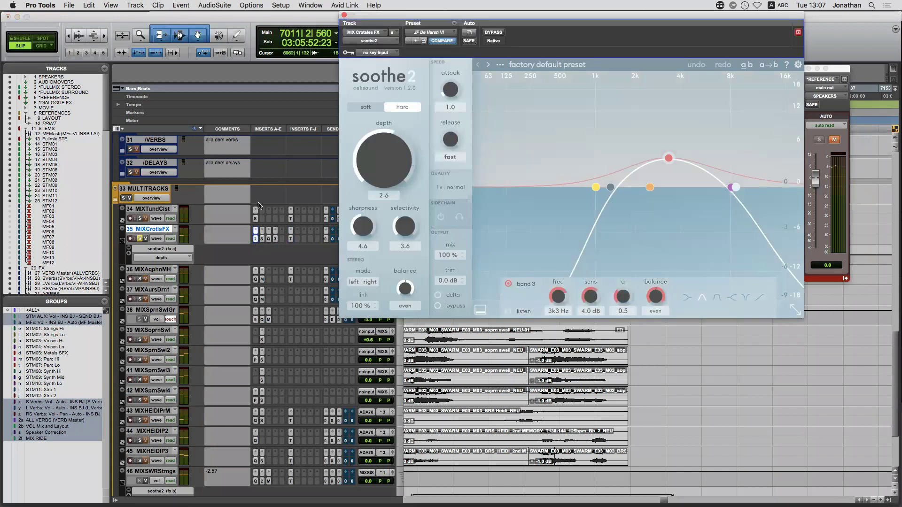
Step: Examine the StageOne settings and the Pro-Q 3 equalizer bands on the MIXCrotlsFX track
left_click(262, 241)
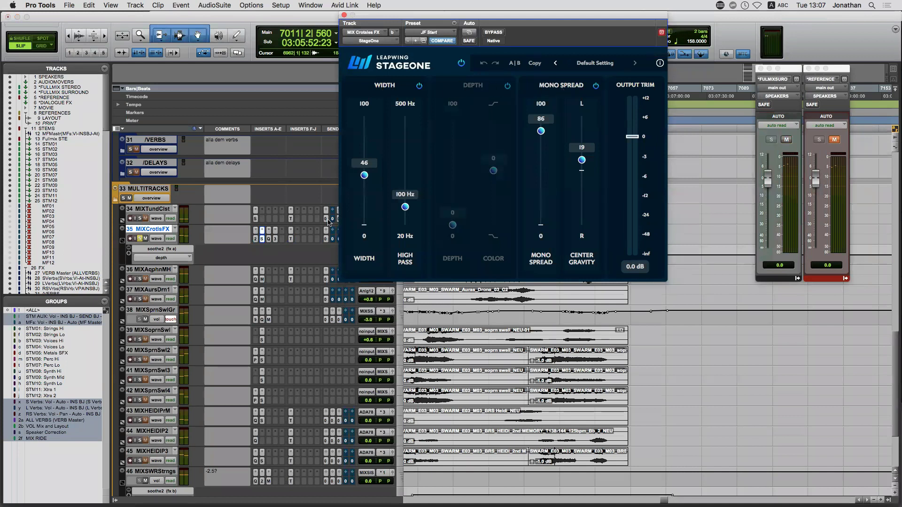
left_click(268, 239)
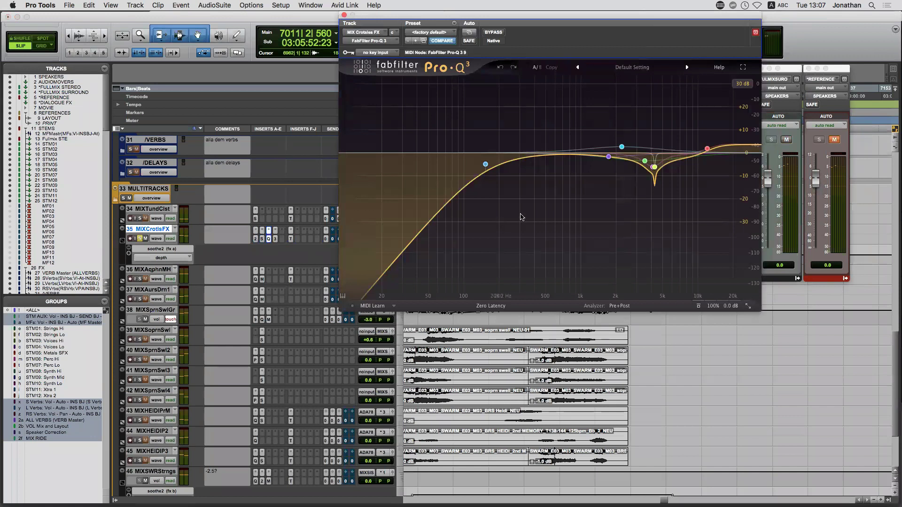
scroll(657, 169, "up", 5)
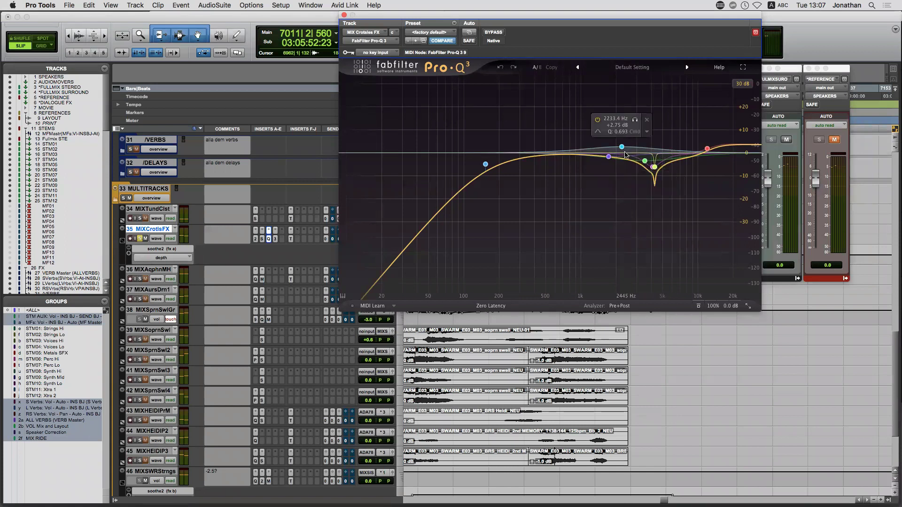
left_click_drag(618, 160, 657, 169)
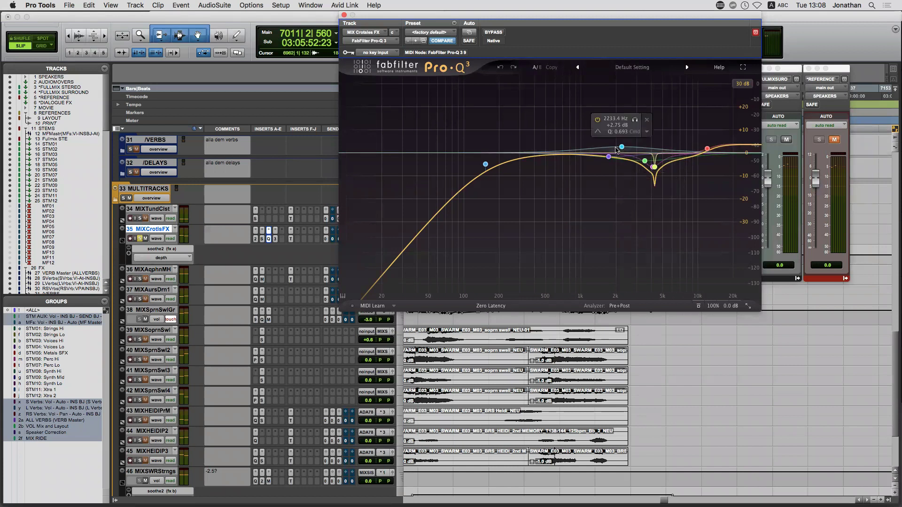
Step: Examine the Neutron transient shaper and Tremolator settings on the MIXCrotlsFX track and close the plug-in window
left_click(275, 240)
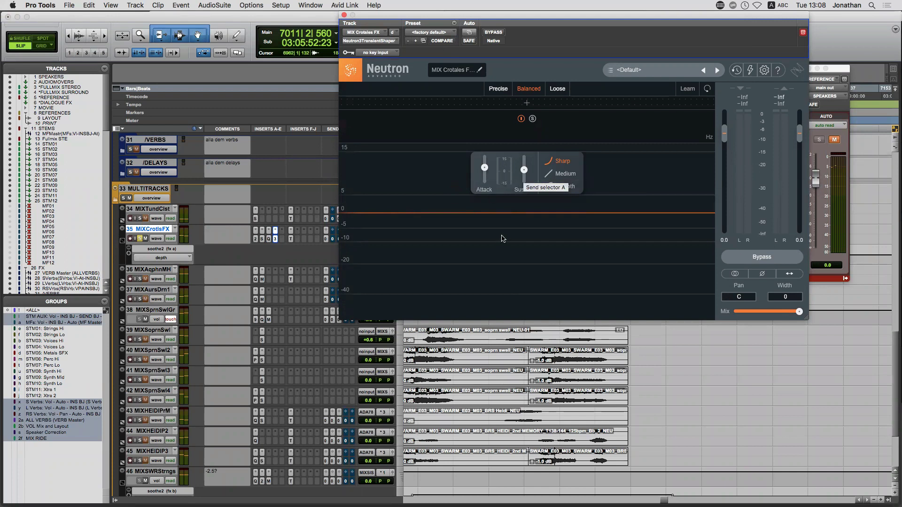
left_click(345, 15)
left_click(292, 239)
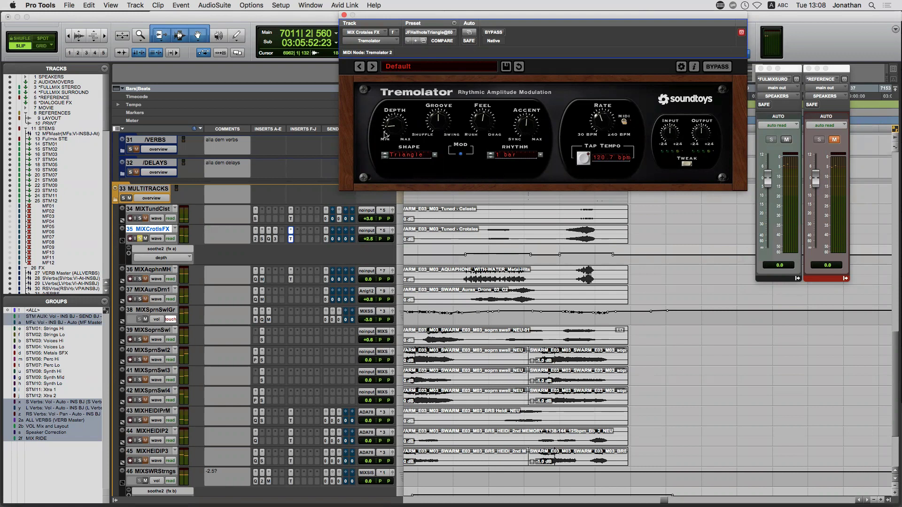
left_click(345, 15)
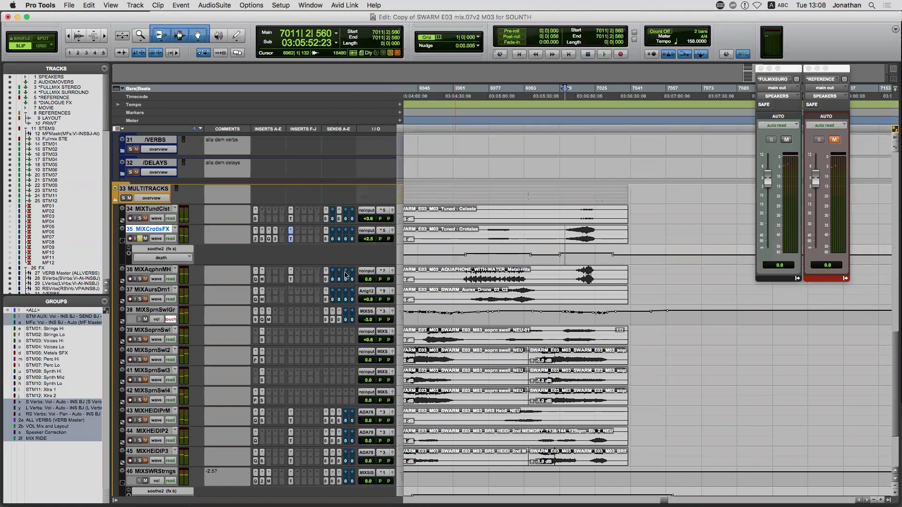
Step: Inspect the level and routing of sends B and C on the MIXCrotlsFX track and close the send window
left_click(333, 240)
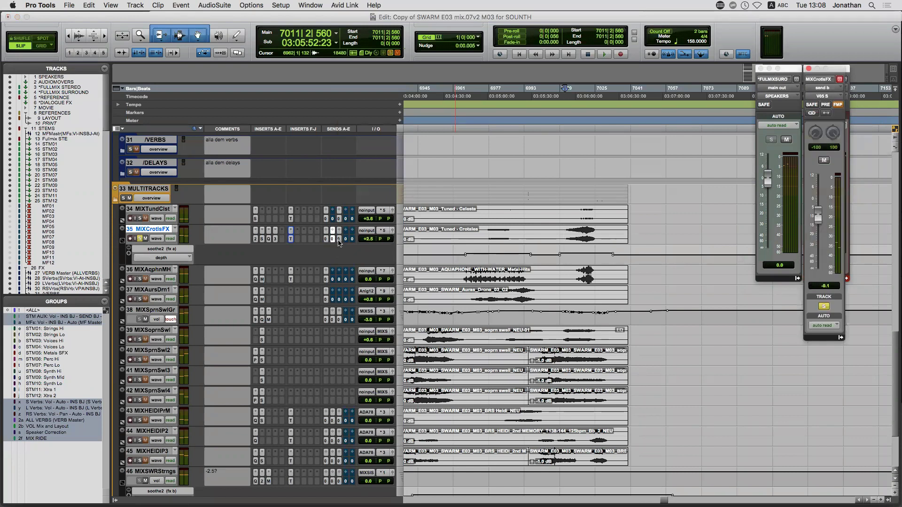
left_click(339, 241)
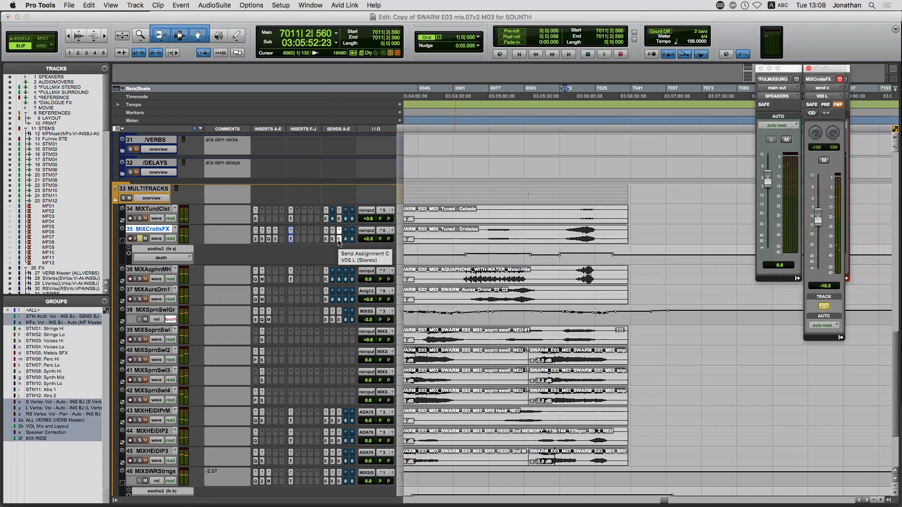
left_click(339, 241)
left_click(339, 240)
left_click(340, 241)
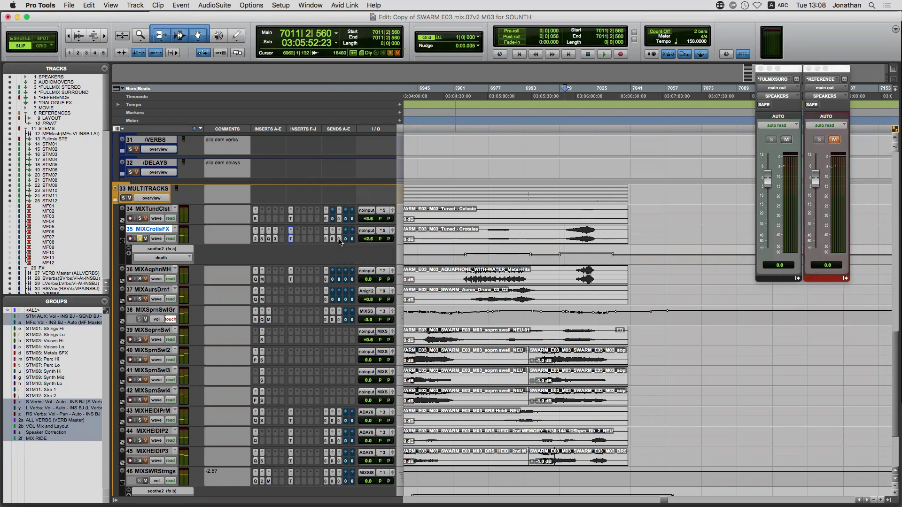
Step: Audition the MIXCrotlsFX passage from bar 7012, comparing it with and without its inserts and sends
key("KP_Enter")
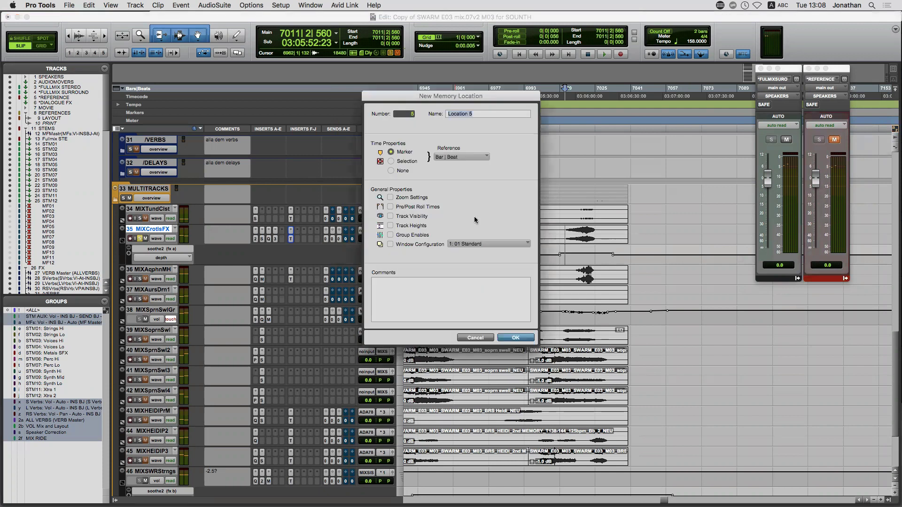
left_click(477, 337)
left_click(566, 230)
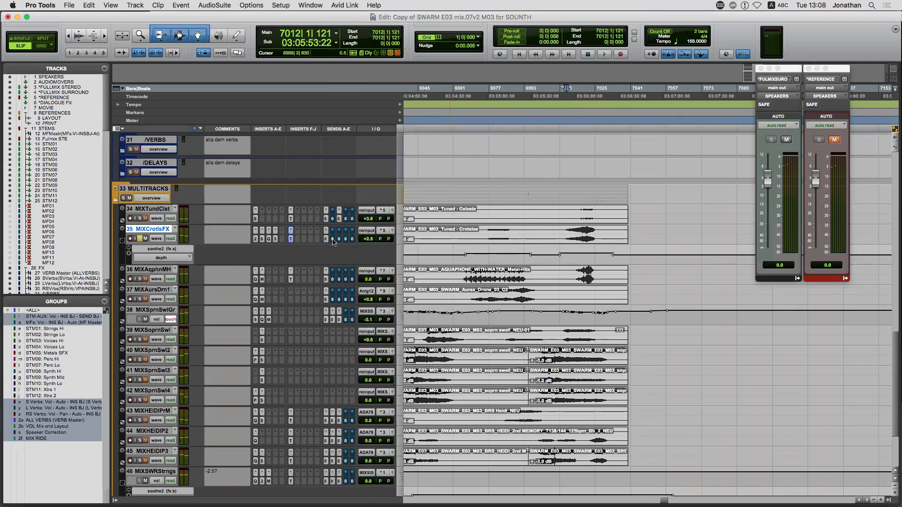
key("space")
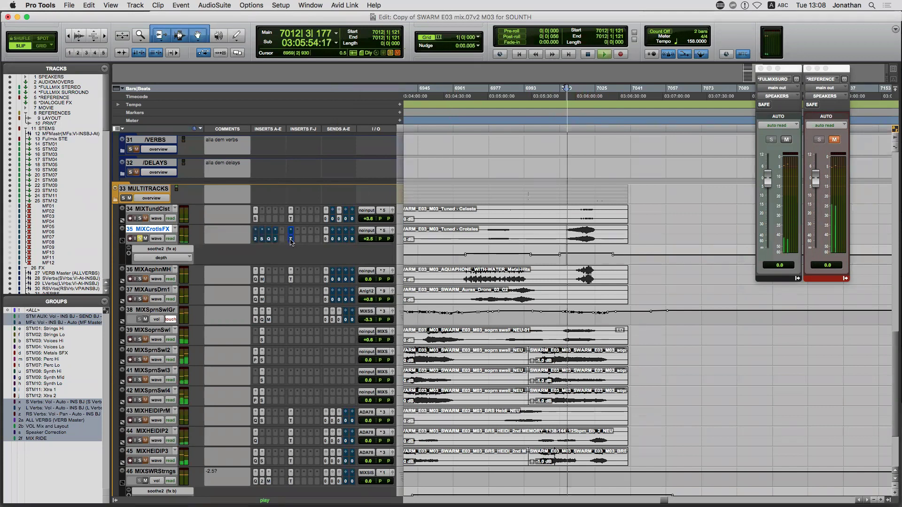
key("space")
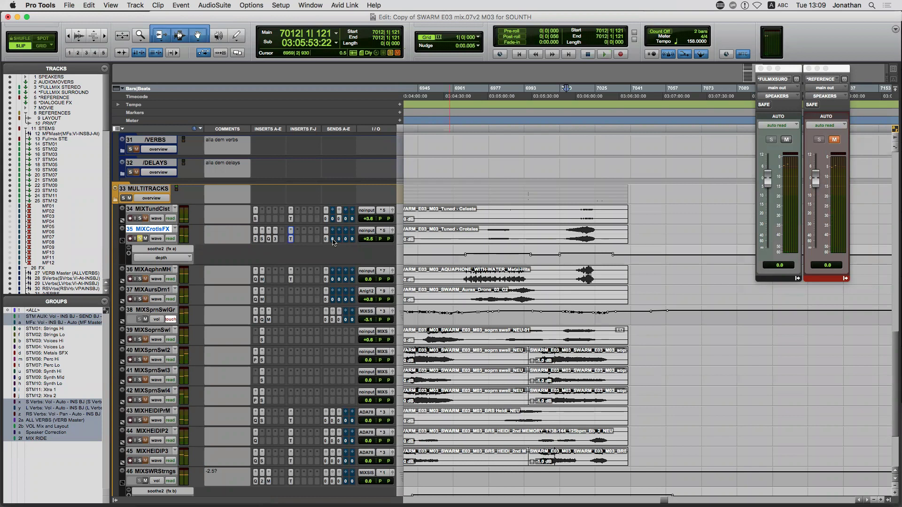
key("space")
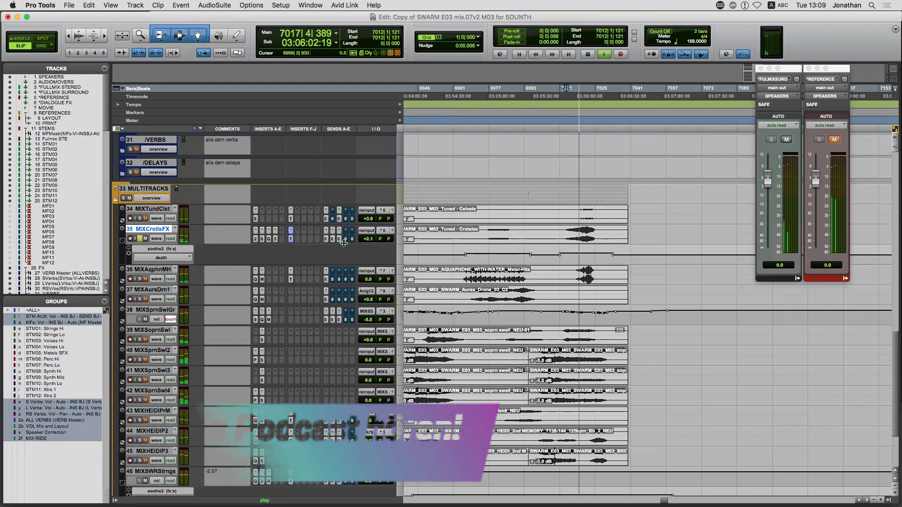
key("space")
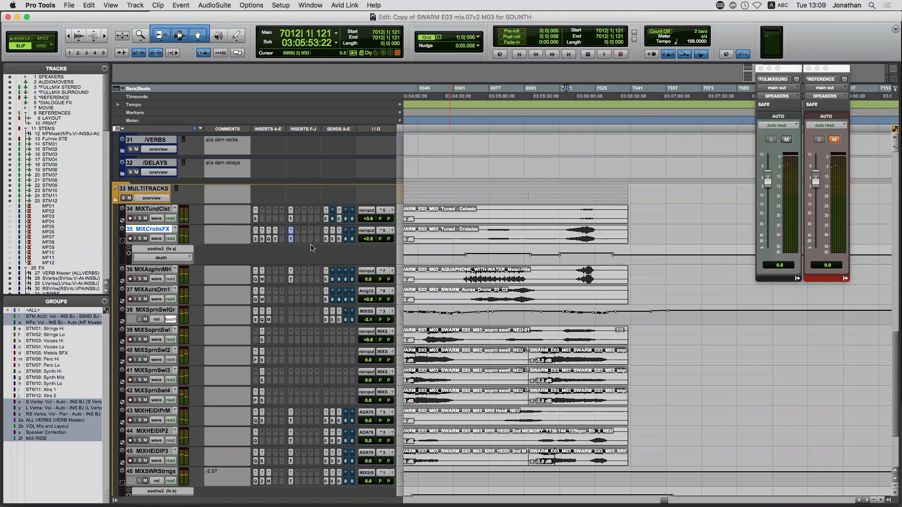
Step: Solo the low strings track MIXSWStr4Z and play it from bar 7011
scroll(566, 253, "down", 5)
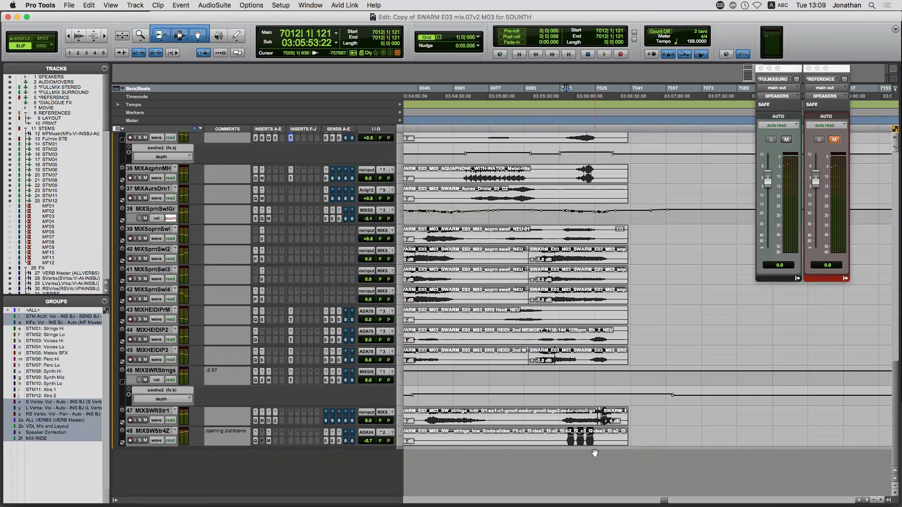
left_click(567, 435)
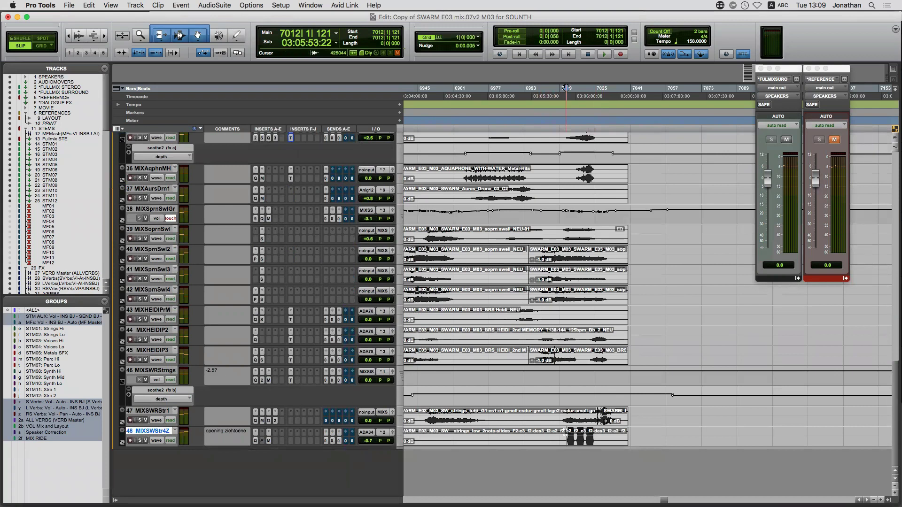
key("shift+s")
key("space")
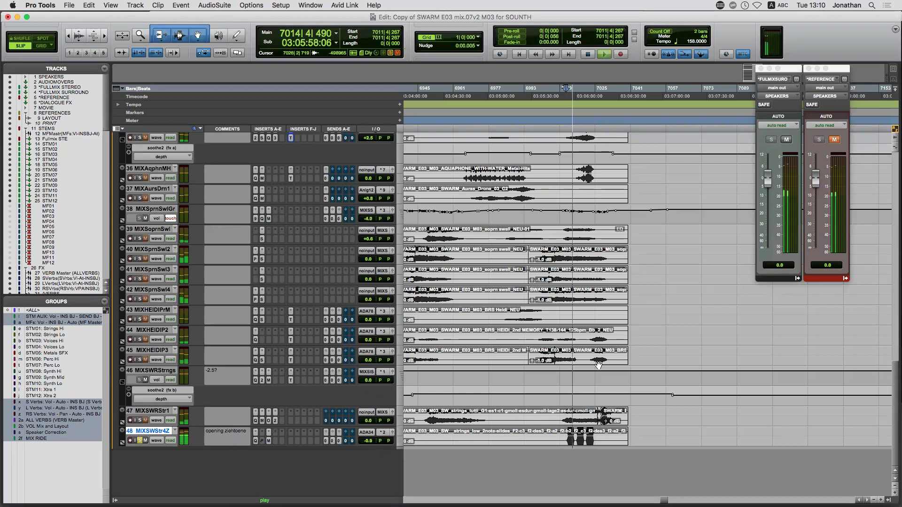
Step: Replay the low string slides on MIXSWStr4Z from bar 7011 with the track's inserts bypassed
key("super+bracketright")
key("super+bracketright")
scroll(624, 375, "right", 10)
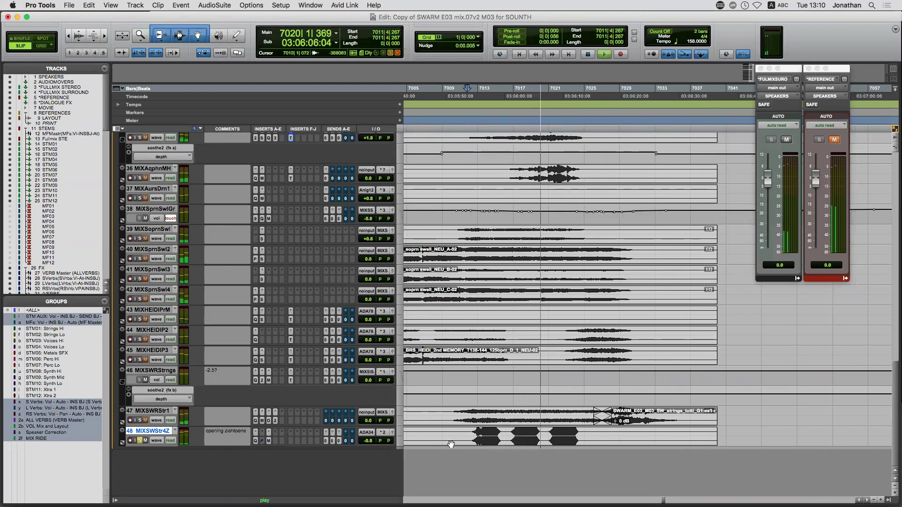
key("space")
key("space")
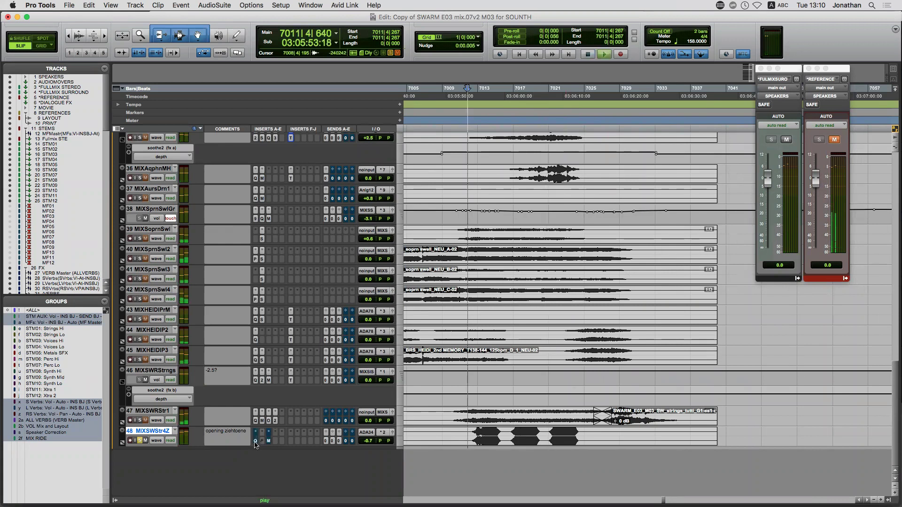
key("space")
Step: View the bypassed Pro-Q 3 and MaxxBass plug-ins on MIXSWStr4Z and play the passage from bar 7011
left_click(255, 442)
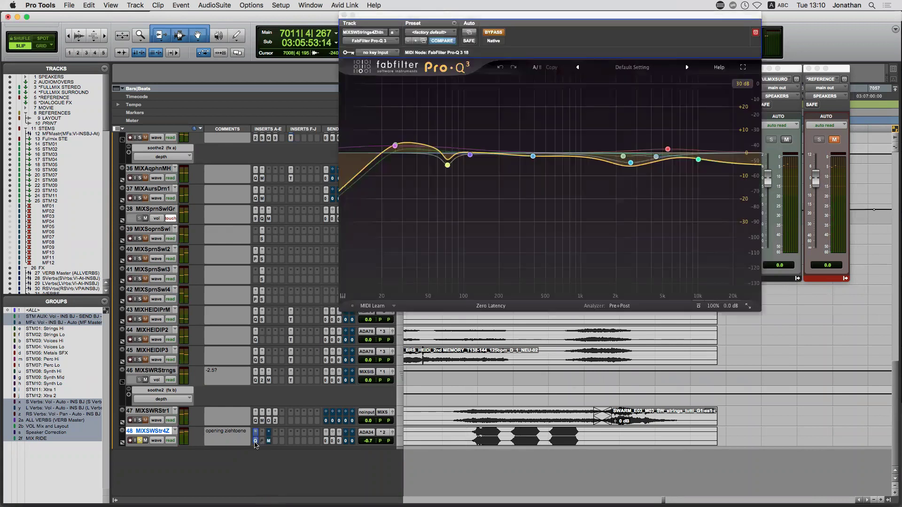
left_click(268, 432)
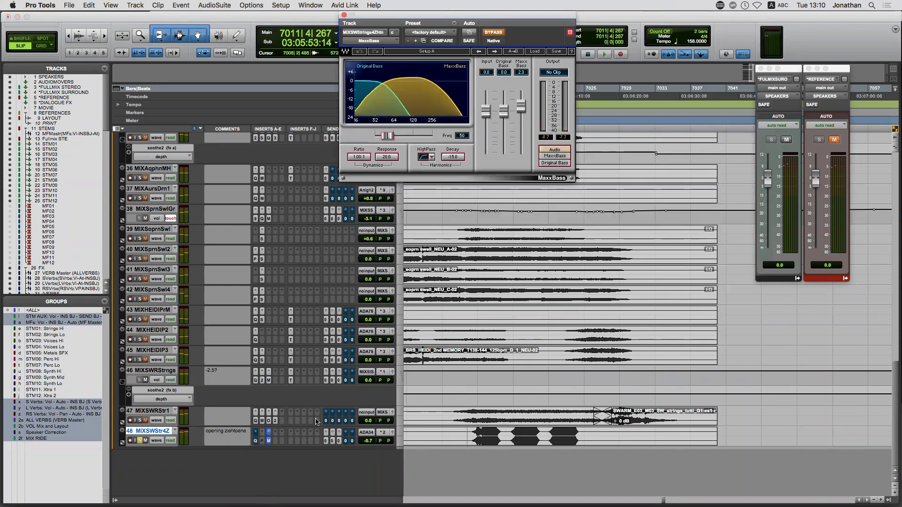
key("space")
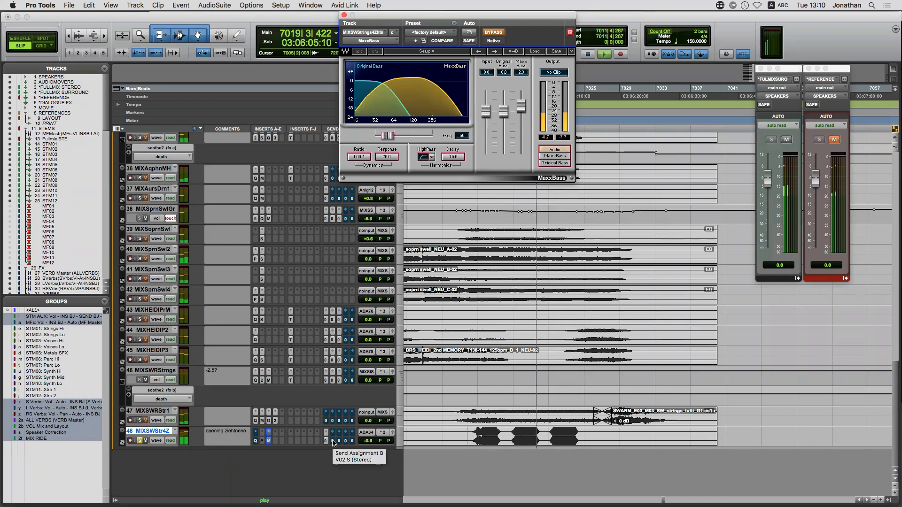
key("space")
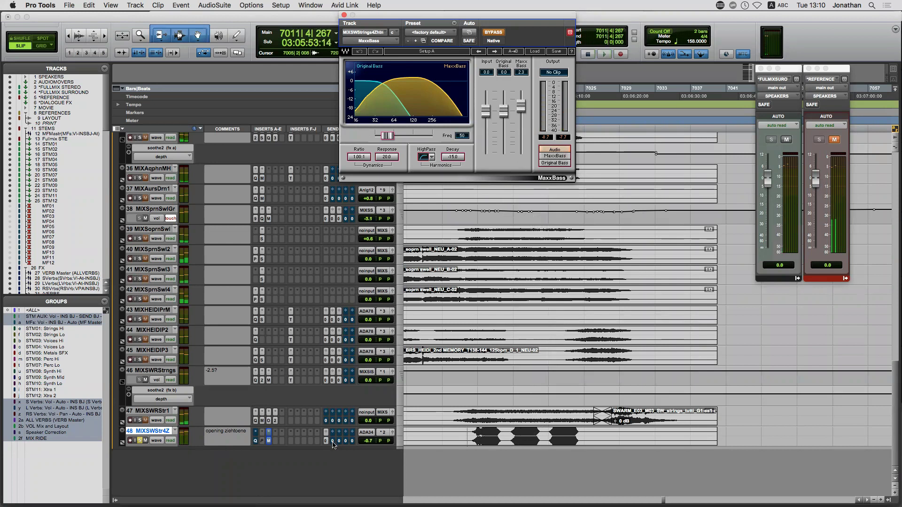
Step: Take the MIXSWStr4Z inserts out of bypass and examine the individual bands of its Pro-Q 3 equalizer
left_click(269, 441, "super")
left_click(255, 441)
left_click(255, 441)
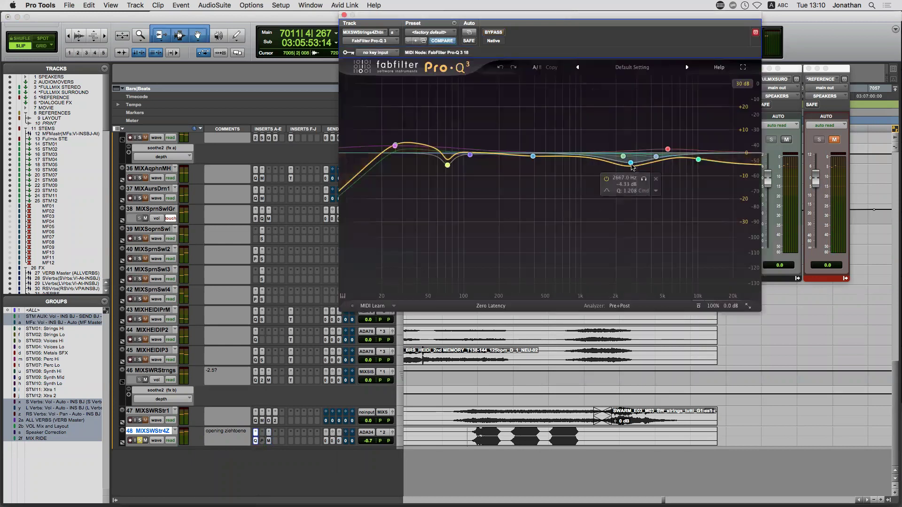
left_click(698, 160)
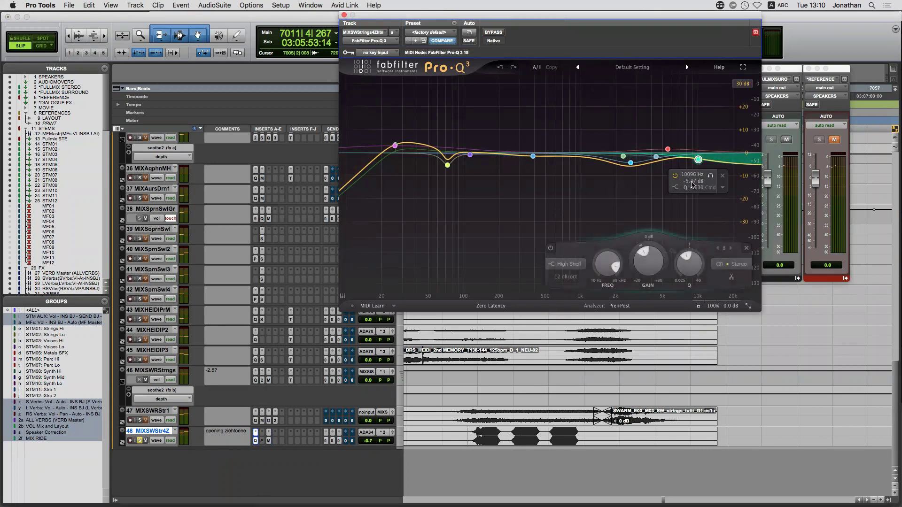
mouse_move(448, 166)
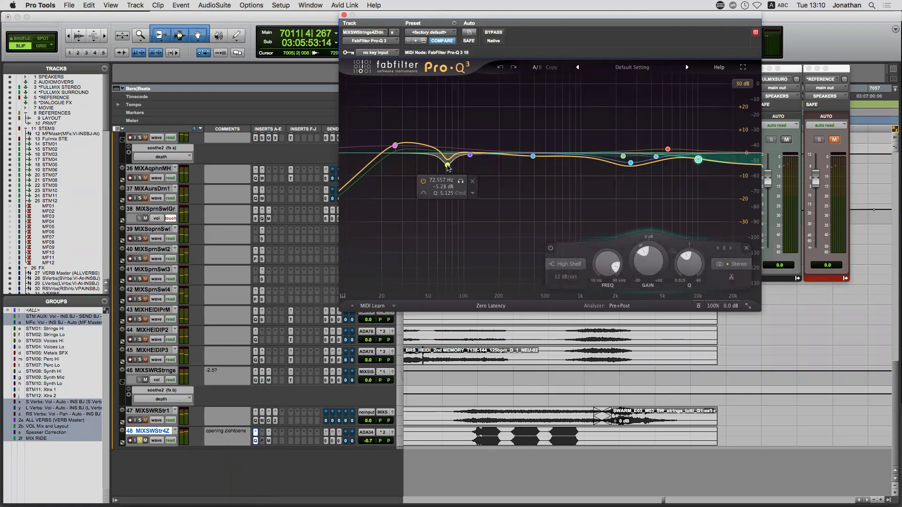
mouse_move(389, 148)
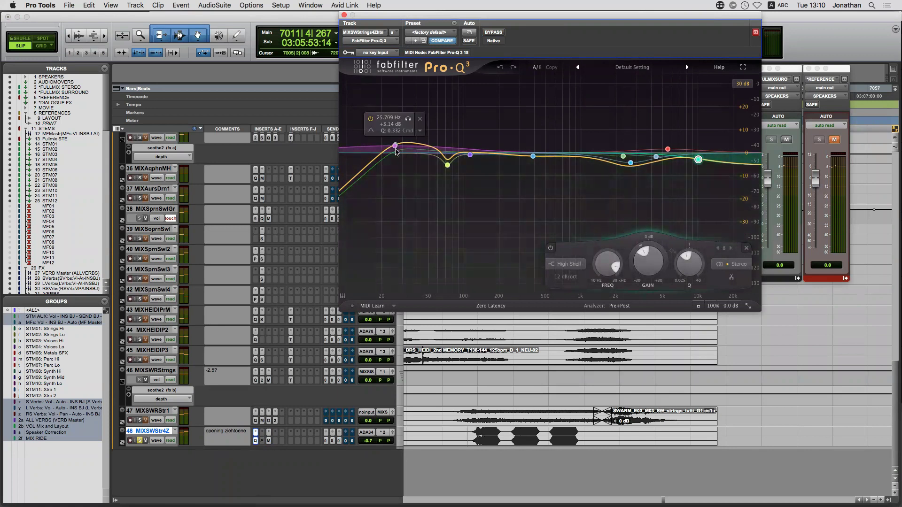
mouse_move(651, 151)
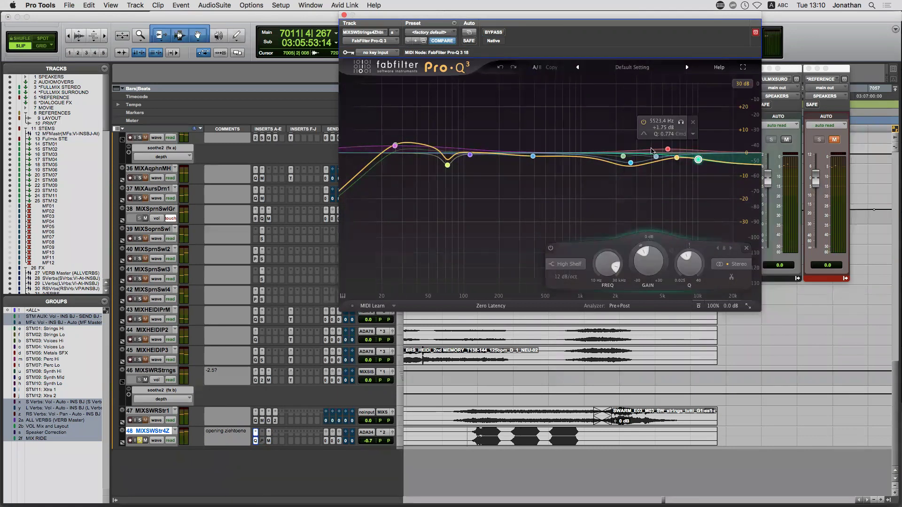
Step: Play the low strings from bar 7011 with the inserts active, close the equalizer window and save the session
key("space")
left_click(344, 15)
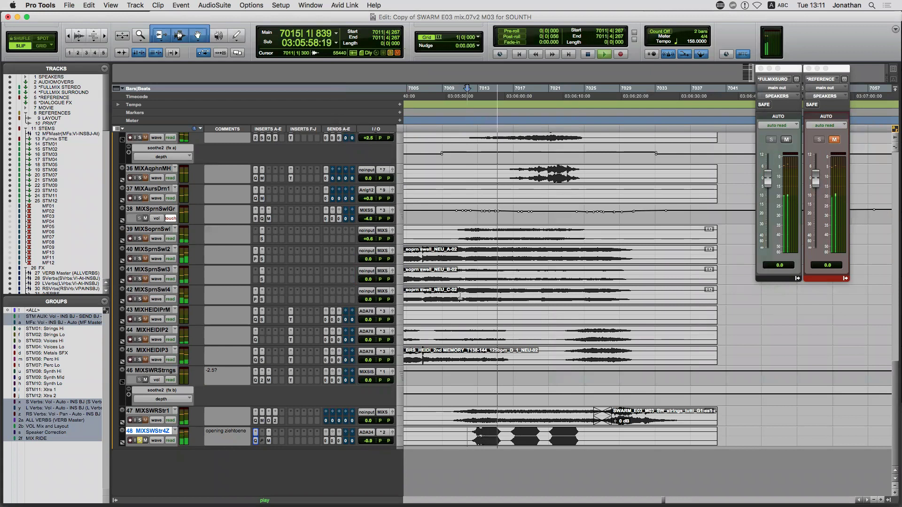
key("space")
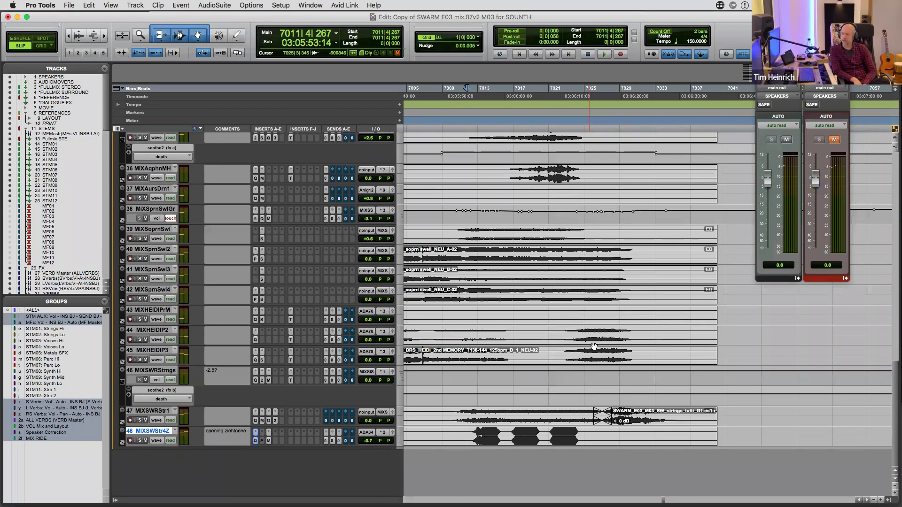
key("super+s")
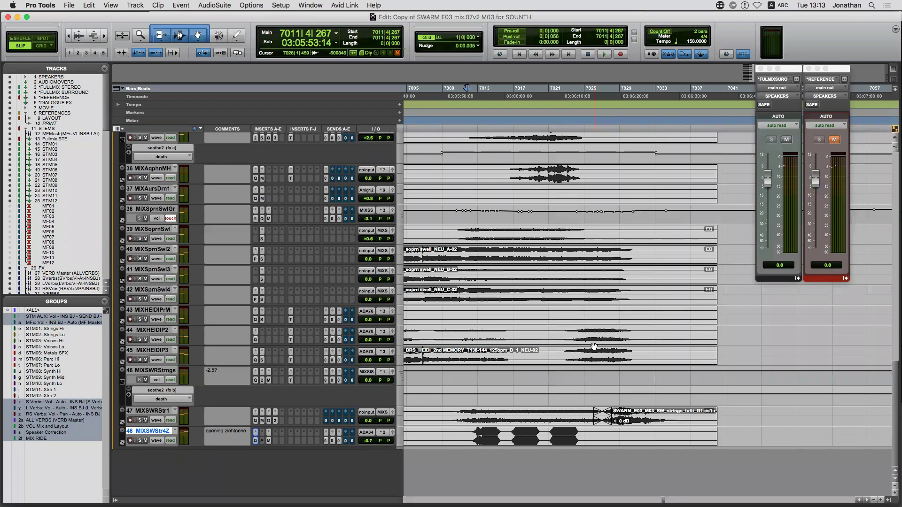
Step: Select the Tuned Crotales clip on MIXCrotlsFX and place the edit cursor at bar 7006 on the soprano swell tracks
key("super+bracketleft")
key("super+bracketleft")
scroll(585, 235, "up", 3)
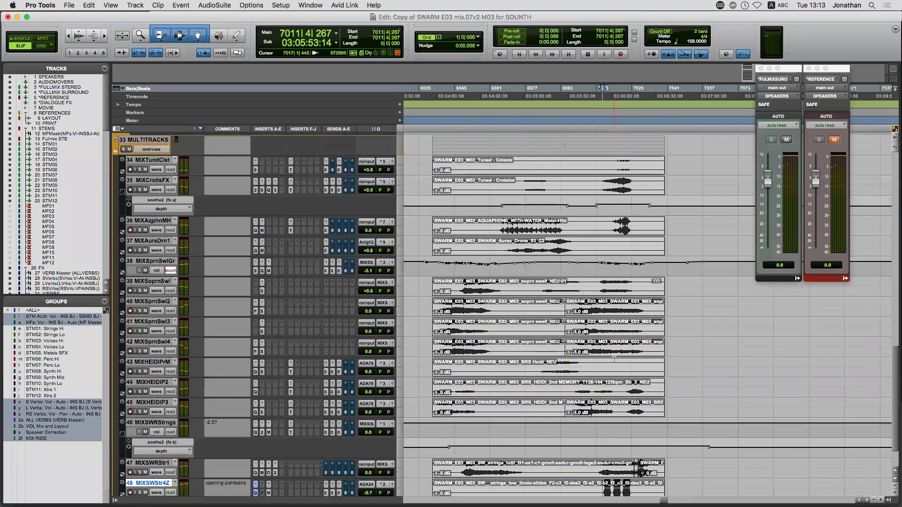
left_click(582, 167)
left_click(587, 186)
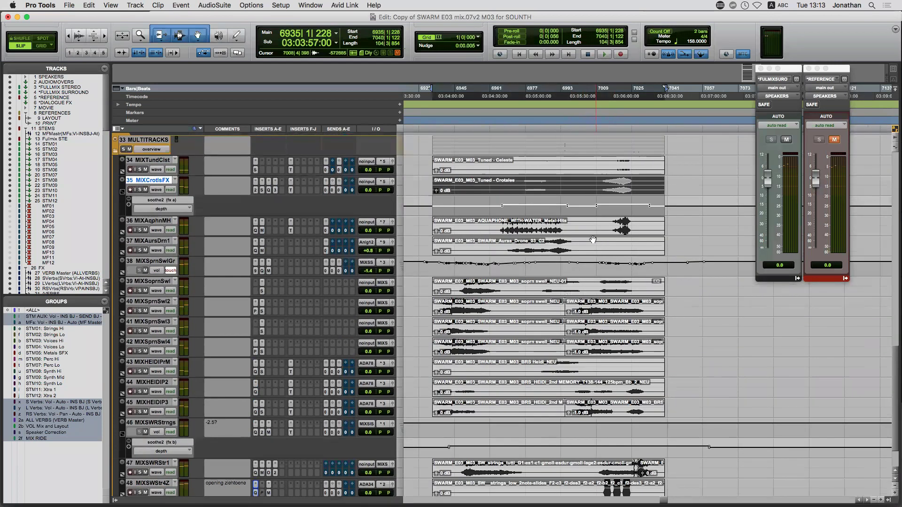
scroll(623, 325, "down", 3)
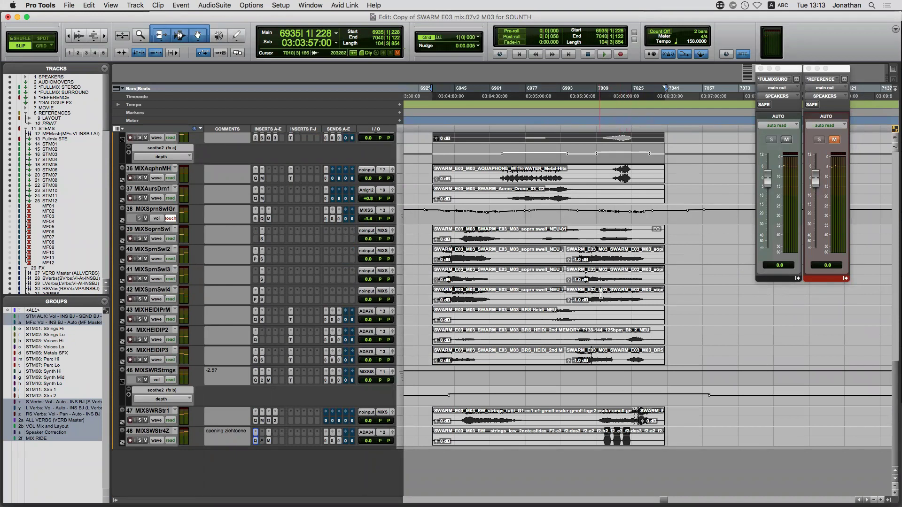
left_click(590, 287)
Step: Place the edit cursor at 7011|2|560 on the PRINT track and save the session
scroll(662, 358, "up", 20)
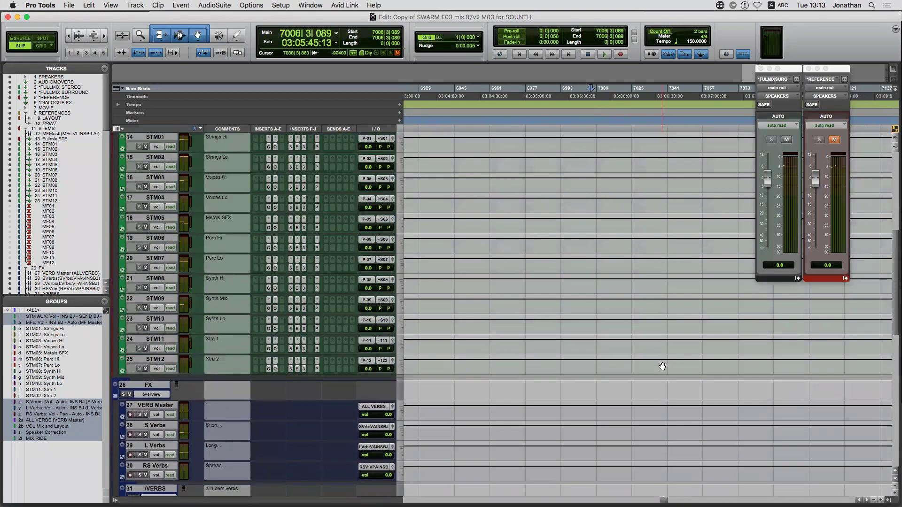
scroll(663, 366, "up", 5)
left_click(603, 245)
key("super+s")
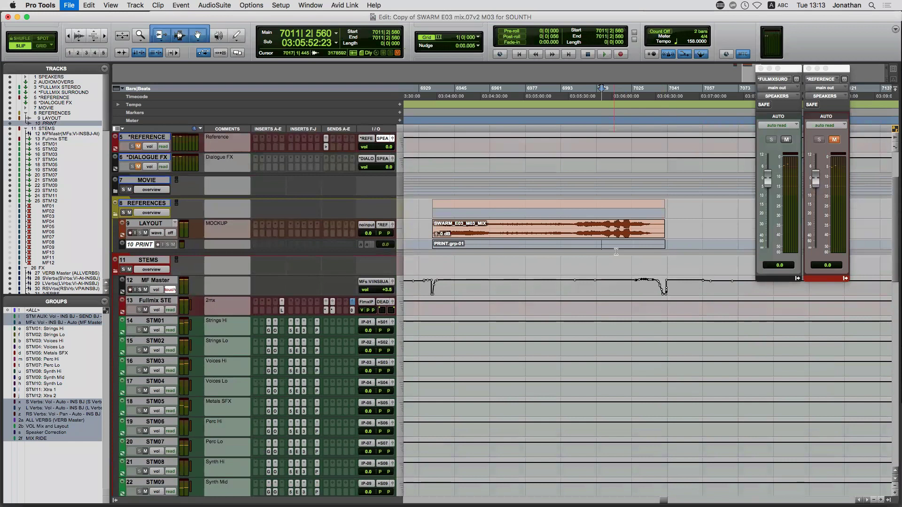